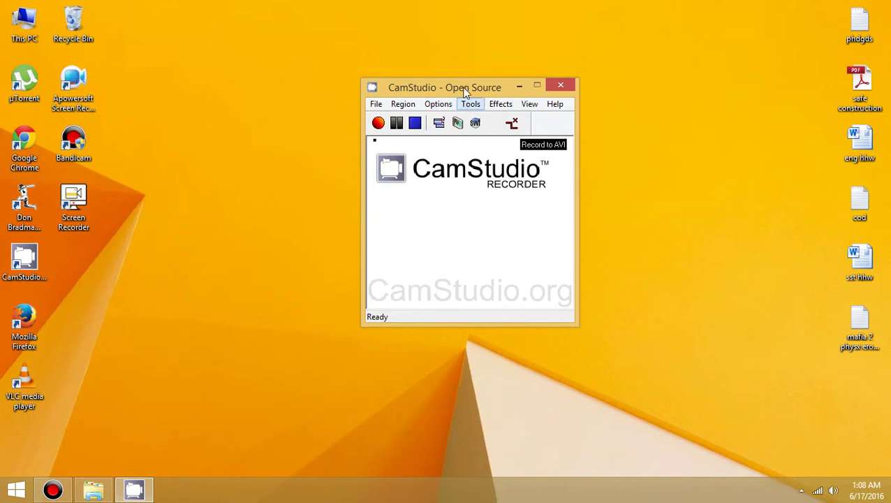
Drag the CamStudio recorder window slightly up and to the left.
left_click_drag(465, 91, 470, 80)
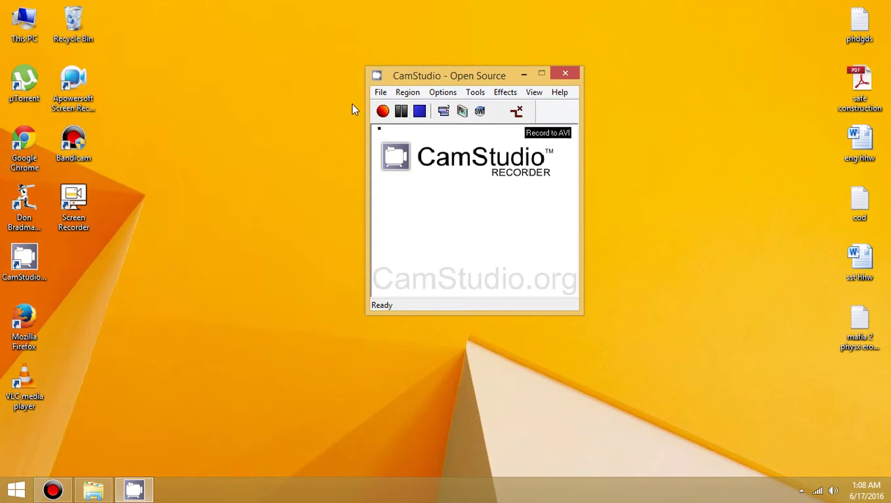
left_click_drag(402, 76, 371, 63)
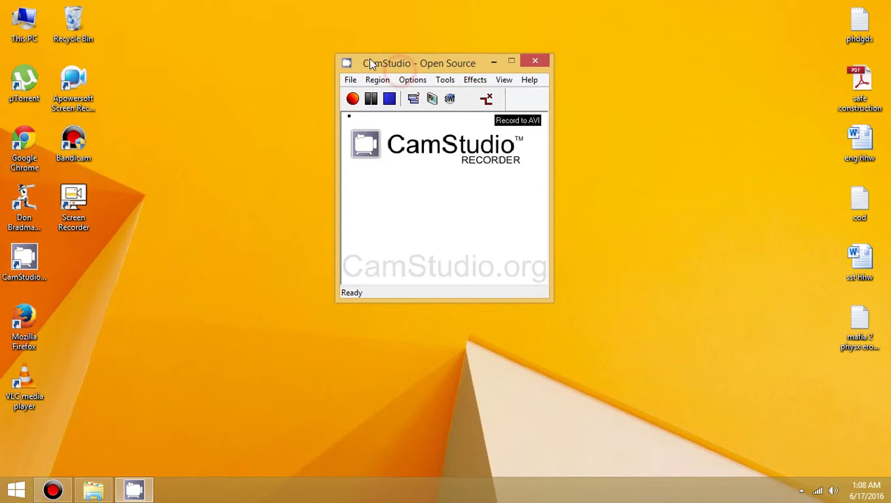
left_click(412, 80)
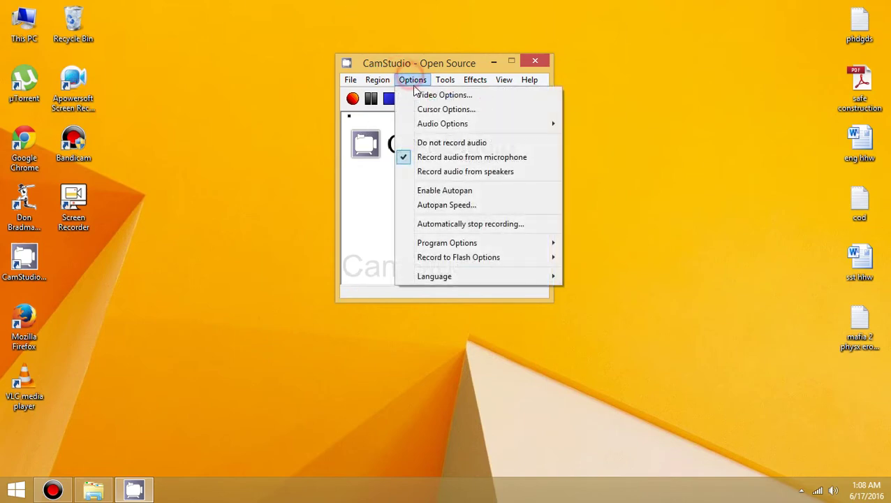
left_click(430, 93)
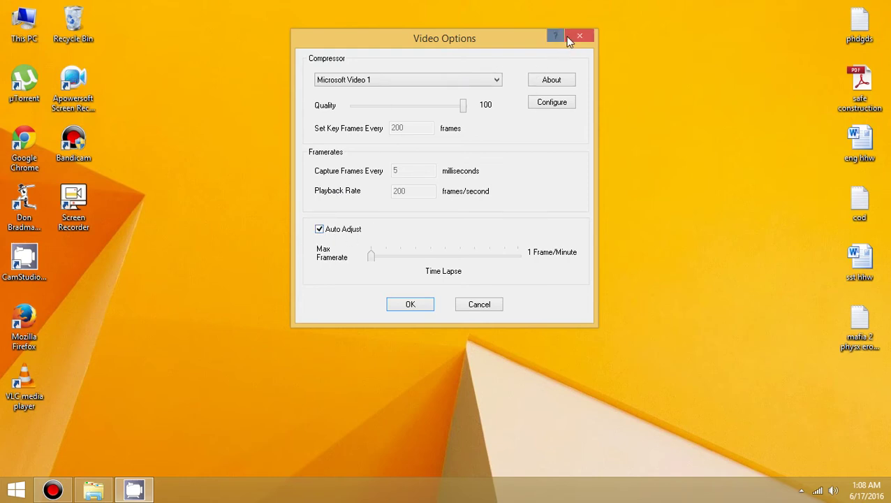
left_click(416, 307)
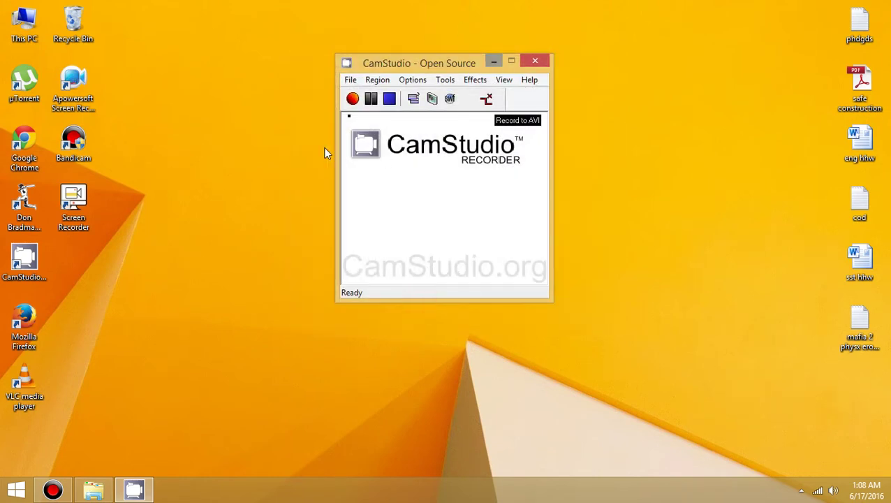
Record a roughly 15-second test clip with default settings and watch it full screen.
left_click(353, 99)
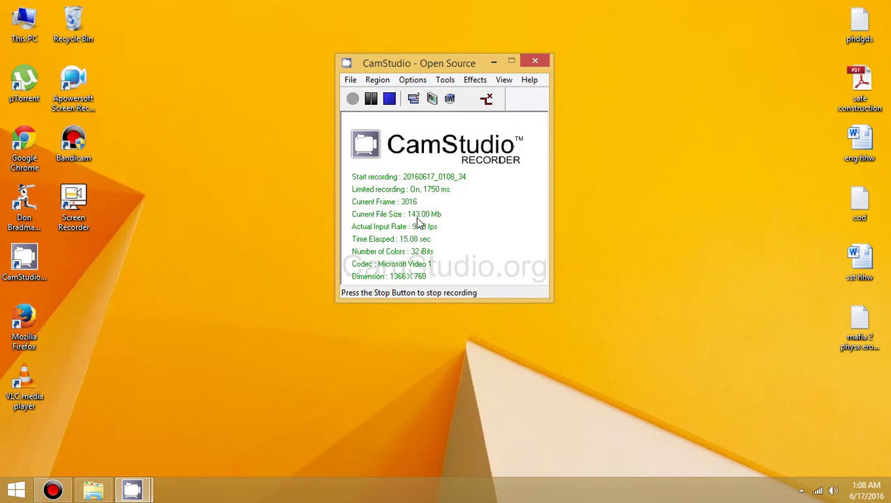
left_click(388, 102)
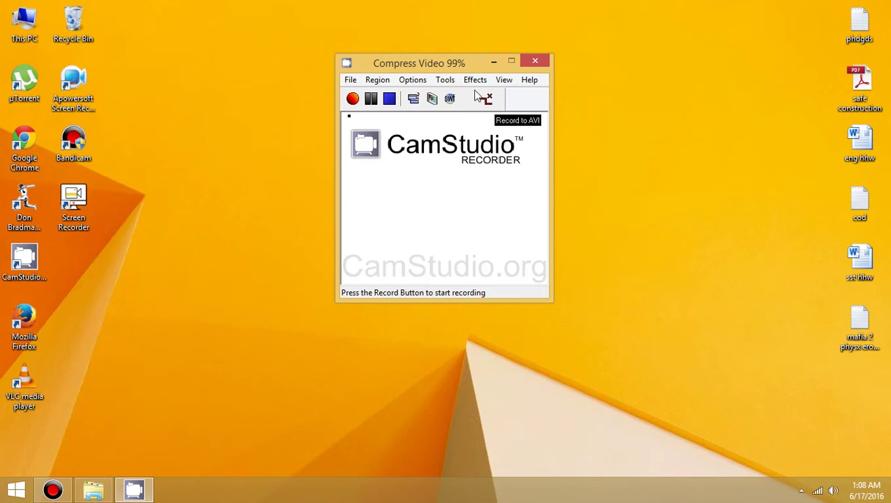
key("f")
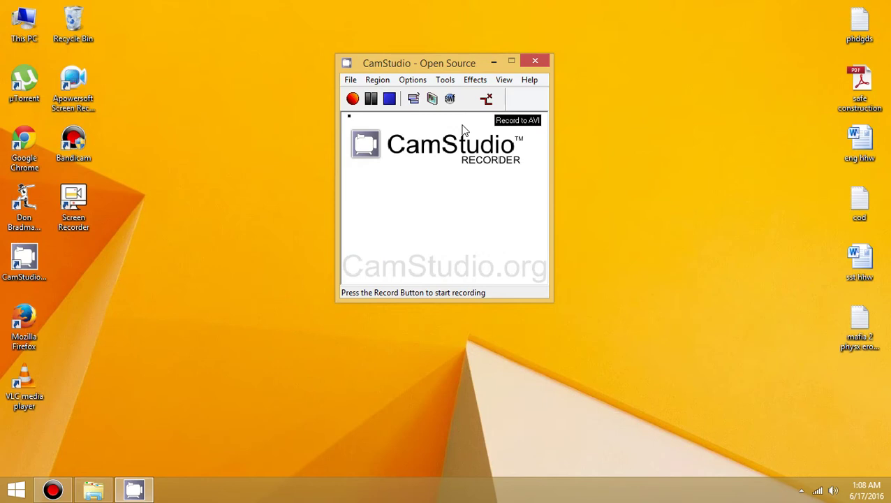
In Video Options, turn off Auto Adjust and set the capture interval to 25 ms.
left_click(410, 80)
left_click(445, 93)
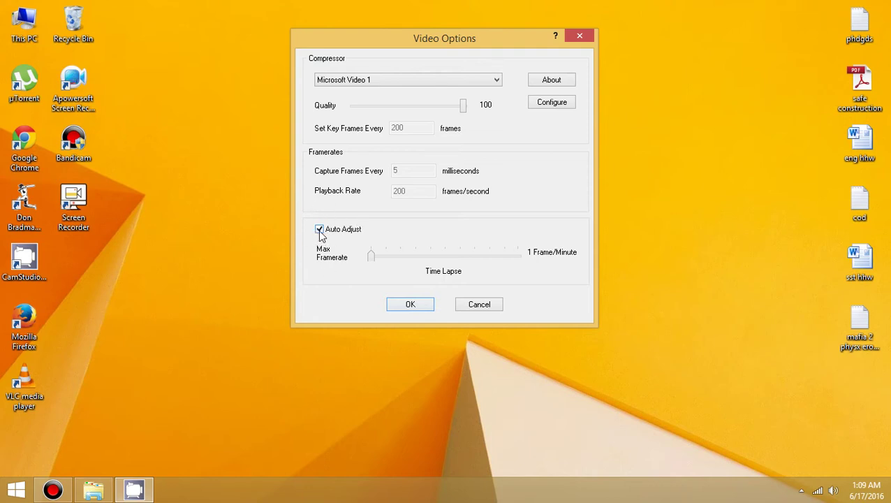
left_click(319, 229)
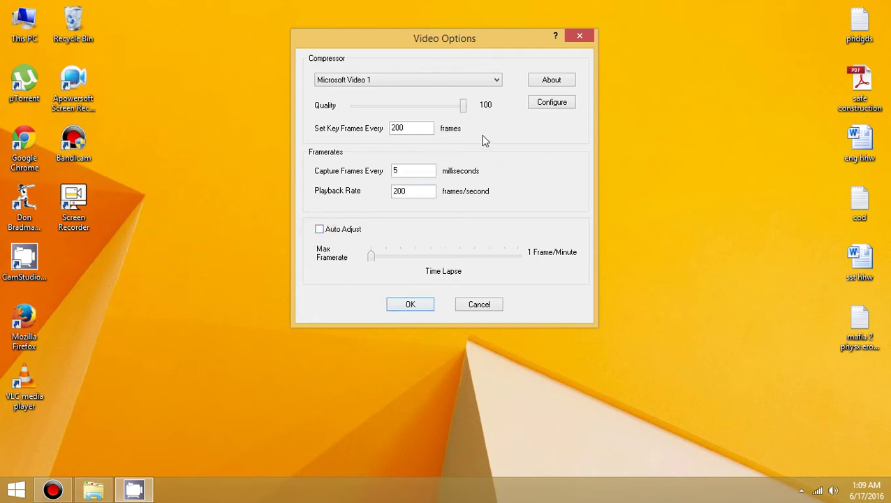
left_click(418, 126)
left_click(404, 196)
left_click(406, 171)
key("BackSpace")
type("25")
Set the playback rate to 40 fps and key frames every 30.
left_click(416, 195)
key("BackSpace")
key("BackSpace")
key("BackSpace")
type("40")
left_click(411, 128)
key("BackSpace")
key("BackSpace")
key("BackSpace")
type("5")
key("BackSpace")
type("30")
Lower the compression quality from 100 to about 50.
left_click_drag(463, 107, 408, 117)
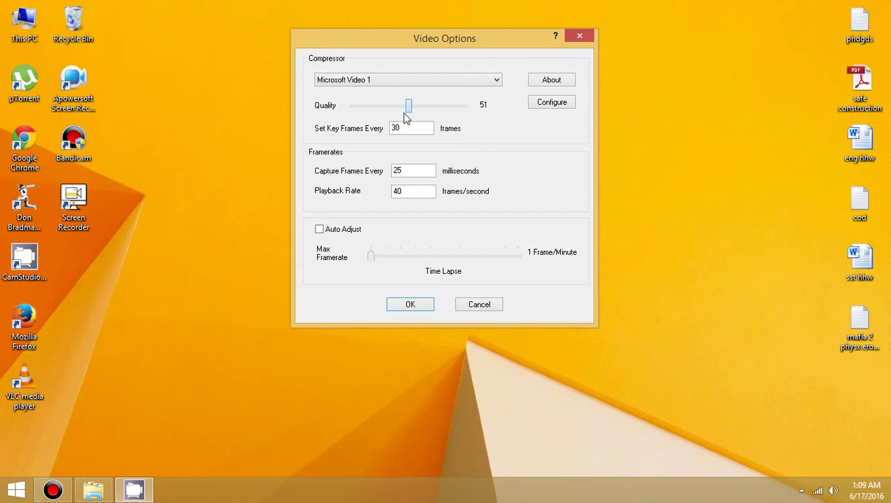
left_click(407, 115)
left_click_drag(408, 110, 410, 114)
Apply the settings, record a ~17-second test clip (about 3.7 MB), then close its playback.
left_click(409, 303)
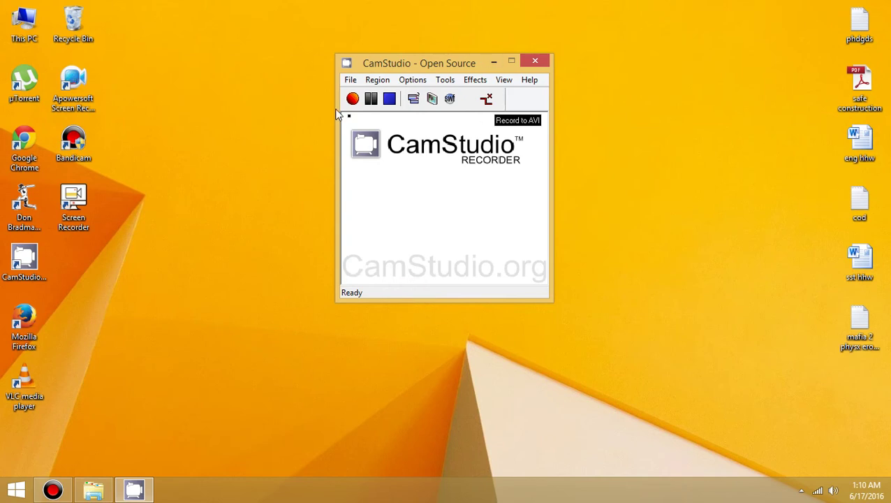
left_click(353, 99)
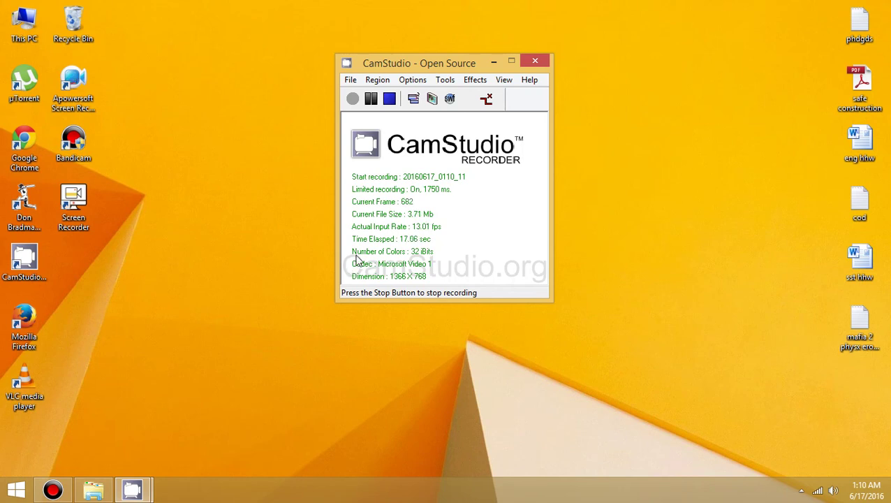
left_click(388, 99)
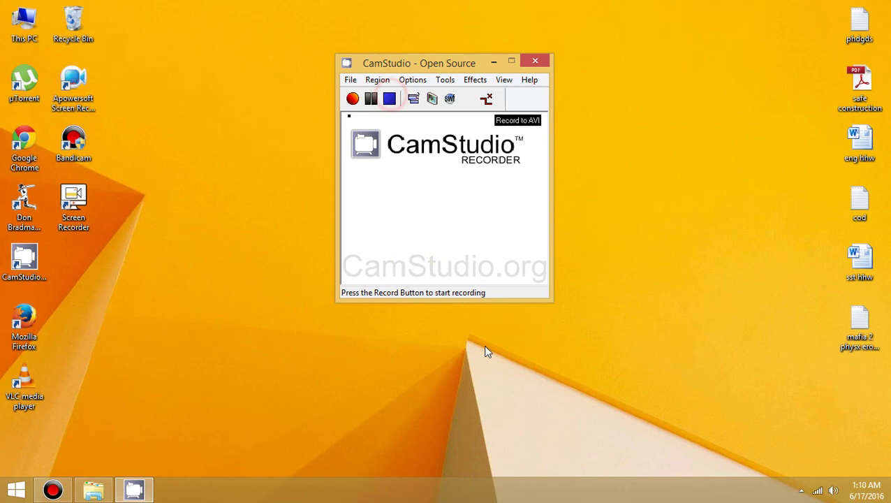
key("alt+F4")
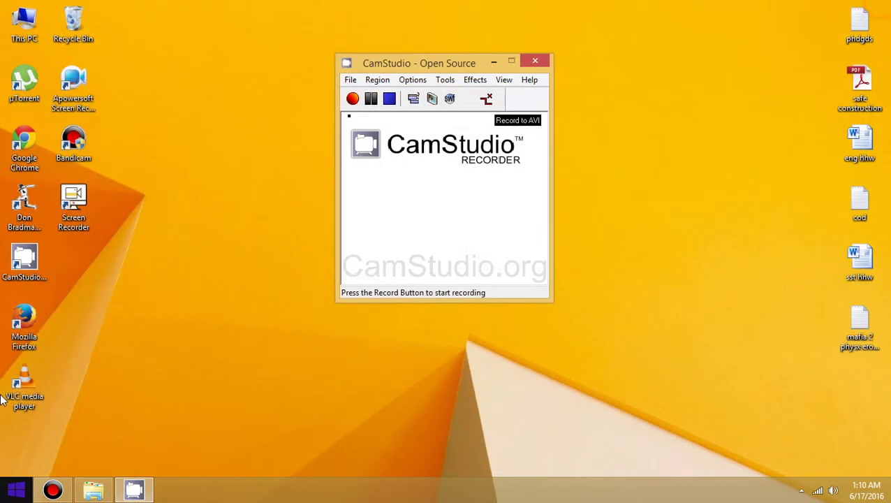
Drag the CamStudio recorder window slightly lower on the desktop.
left_click_drag(444, 63, 441, 98)
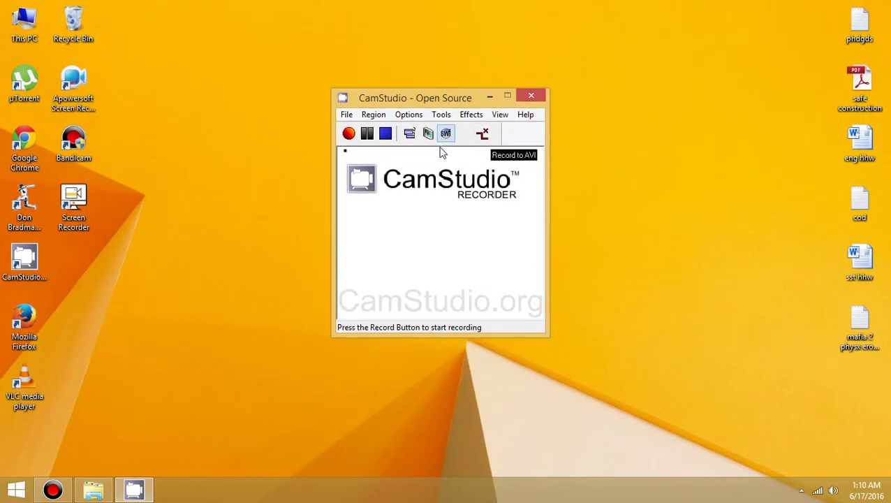